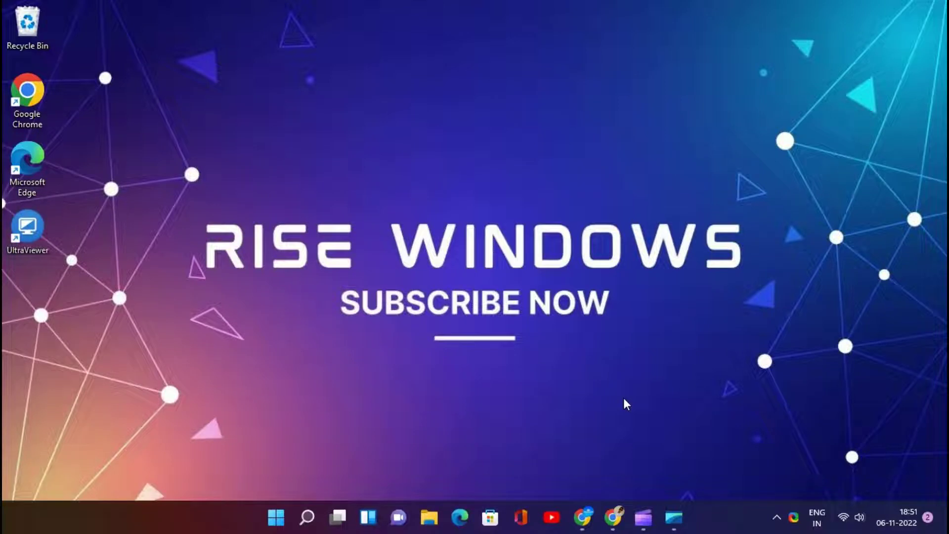
{"action": "left_click", "coordinate": [613, 512]}
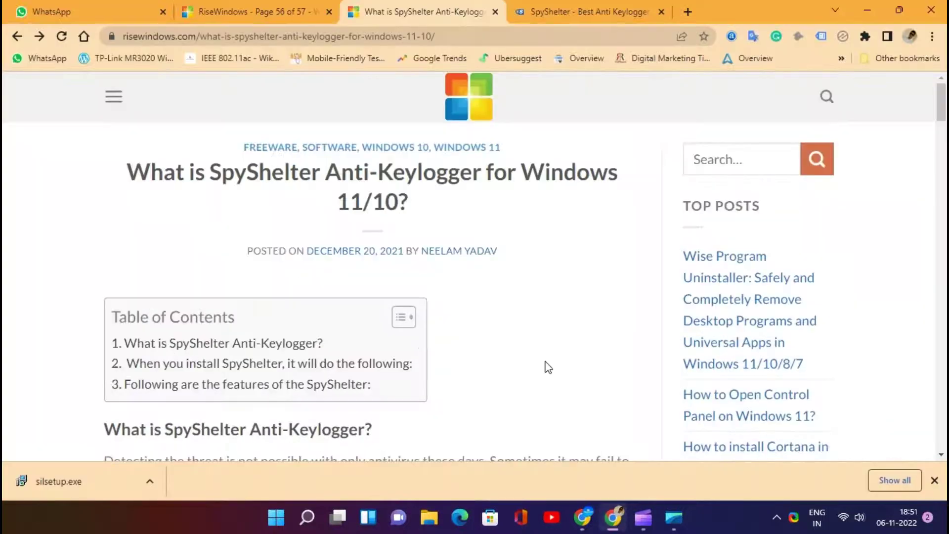
{"action": "scroll", "coordinate": [494, 321], "scroll_direction": "down", "scroll_amount": 5}
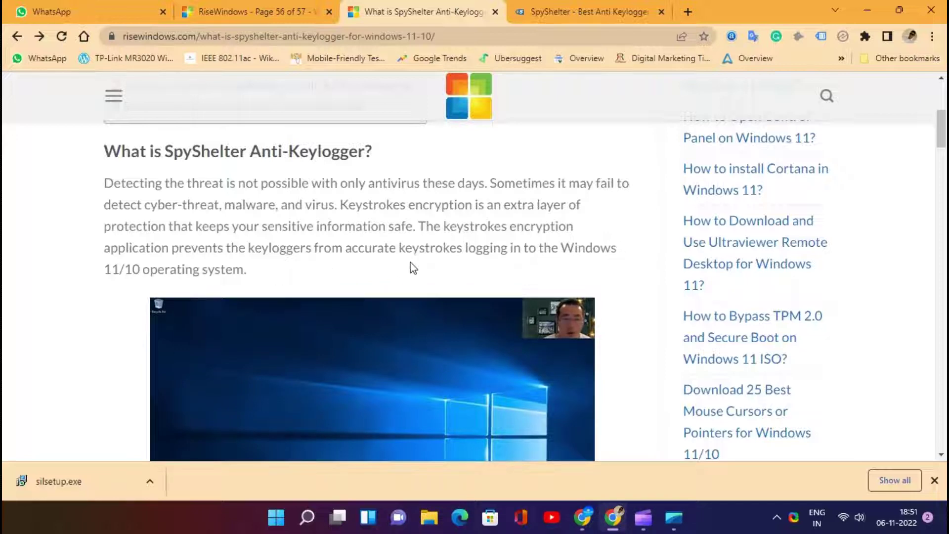
{"action": "scroll", "coordinate": [641, 263], "scroll_direction": "down", "scroll_amount": 8}
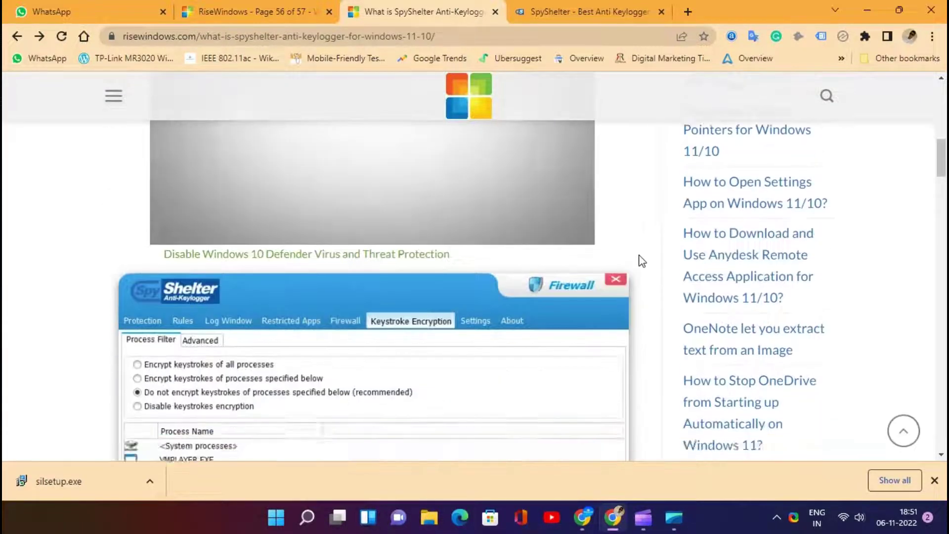
{"action": "scroll", "coordinate": [652, 259], "scroll_direction": "down", "scroll_amount": 7}
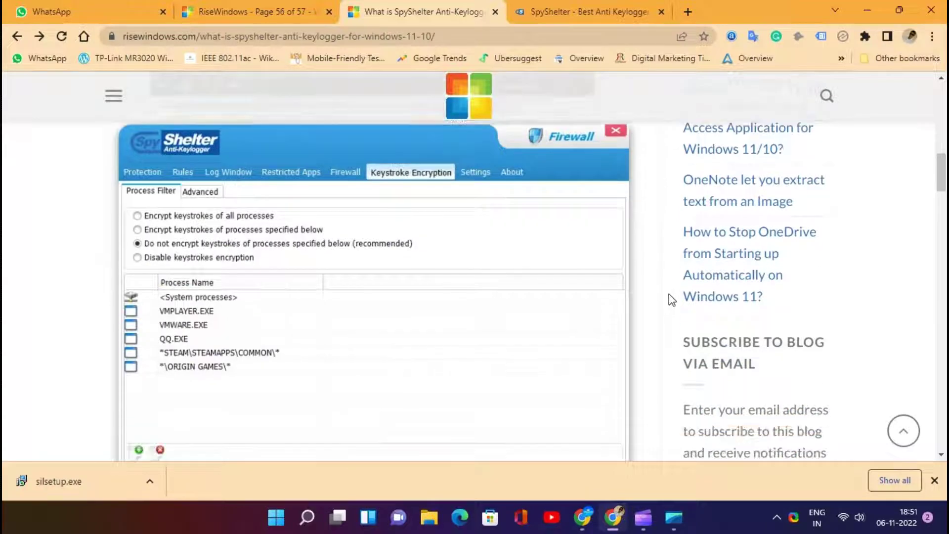
{"action": "scroll", "coordinate": [633, 271], "scroll_direction": "down", "scroll_amount": 2}
{"action": "scroll", "coordinate": [633, 270], "scroll_direction": "up", "scroll_amount": 1}
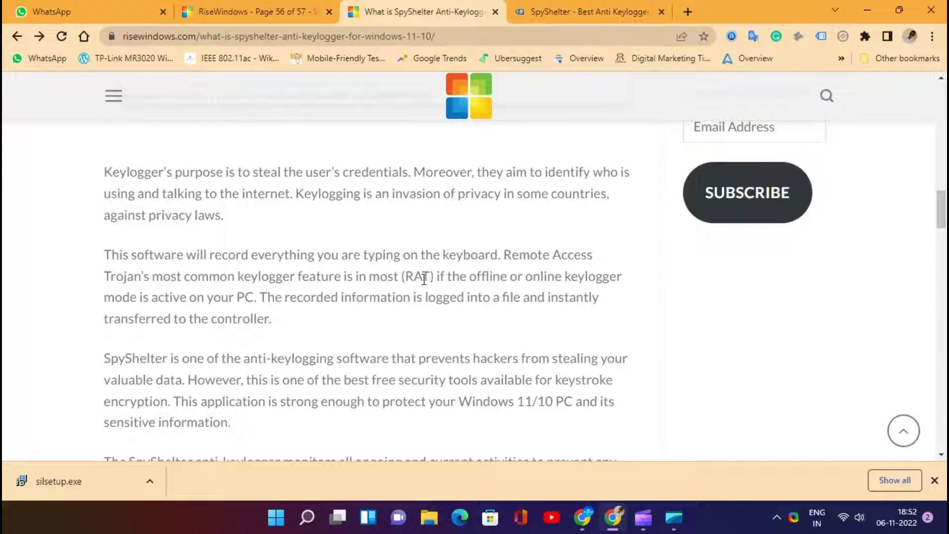
{"action": "scroll", "coordinate": [420, 274], "scroll_direction": "down", "scroll_amount": 20}
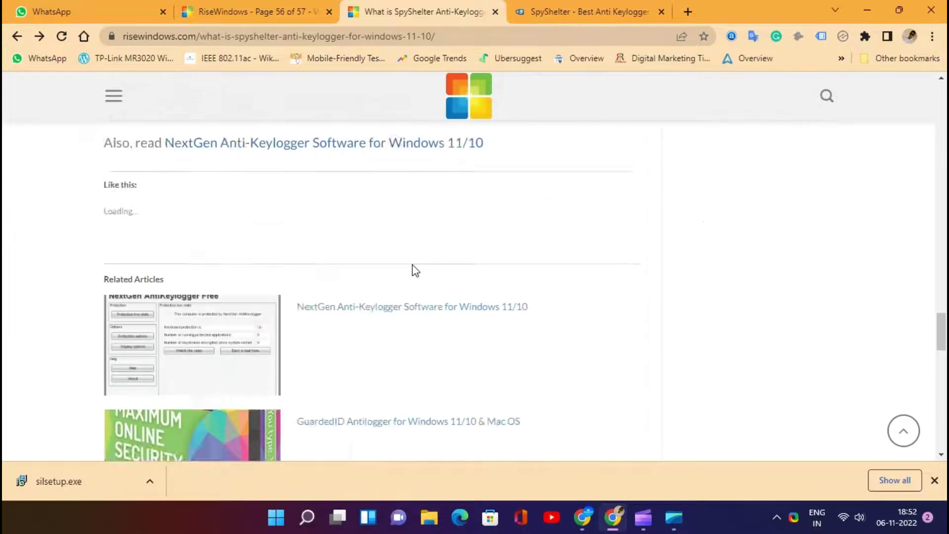
{"action": "scroll", "coordinate": [412, 265], "scroll_direction": "up", "scroll_amount": 5}
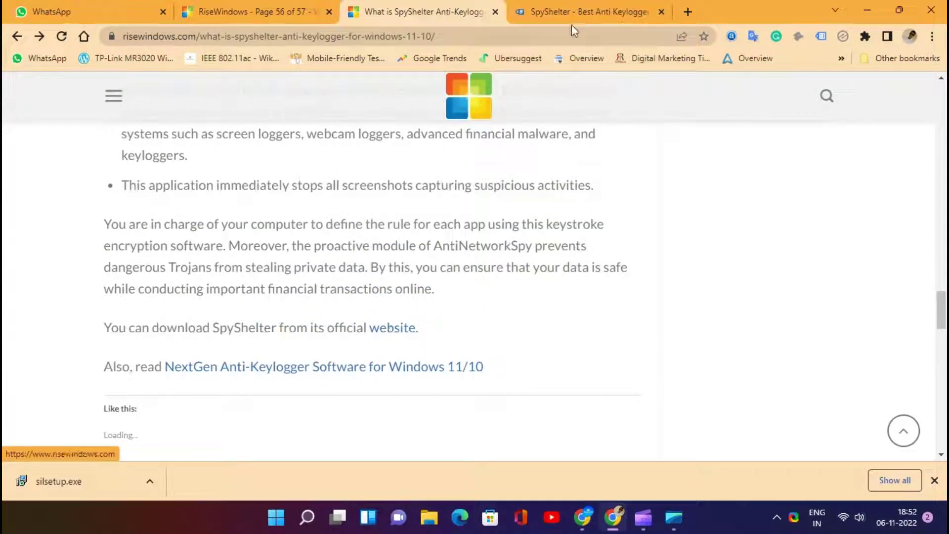
- Go to the SpyShelter website's download page in Chrome and start the download
{"action": "left_click", "coordinate": [596, 11]}
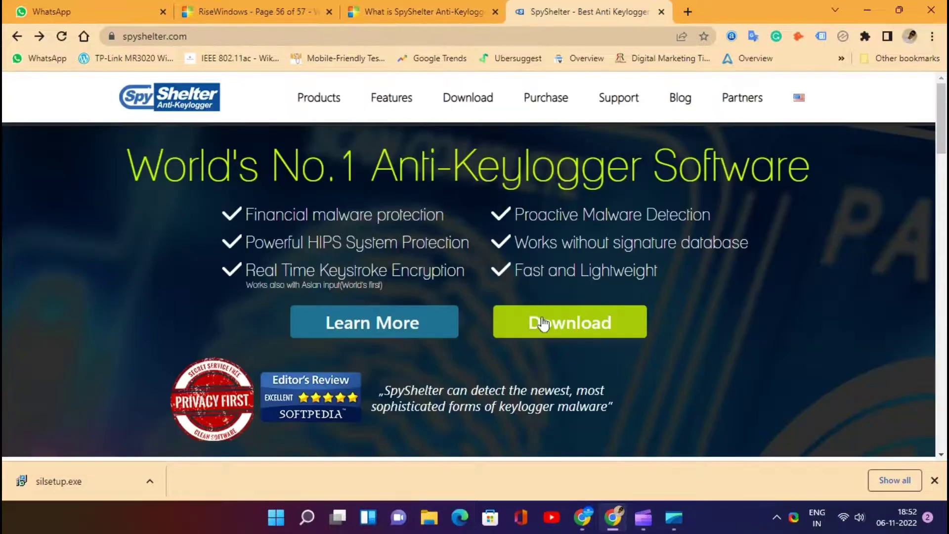
{"action": "left_click", "coordinate": [564, 331]}
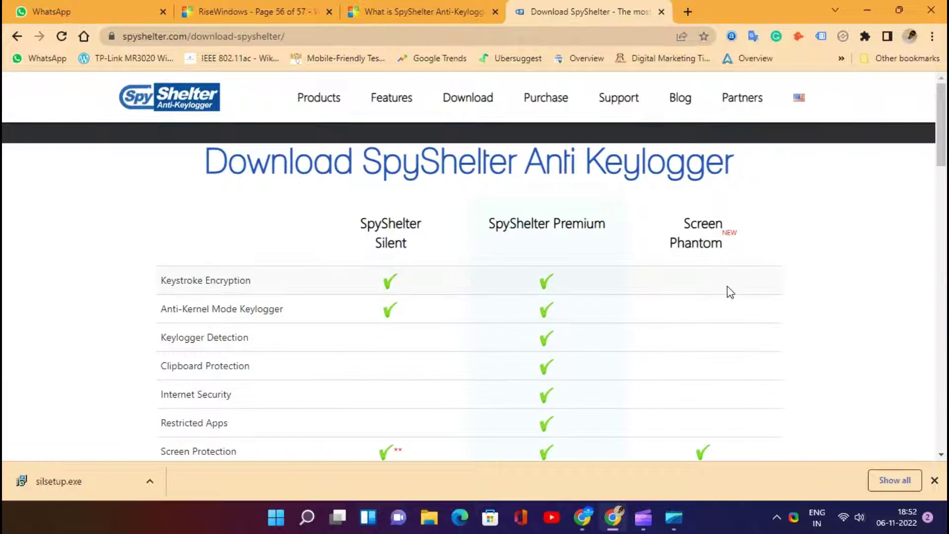
{"action": "scroll", "coordinate": [473, 259], "scroll_direction": "down", "scroll_amount": 6}
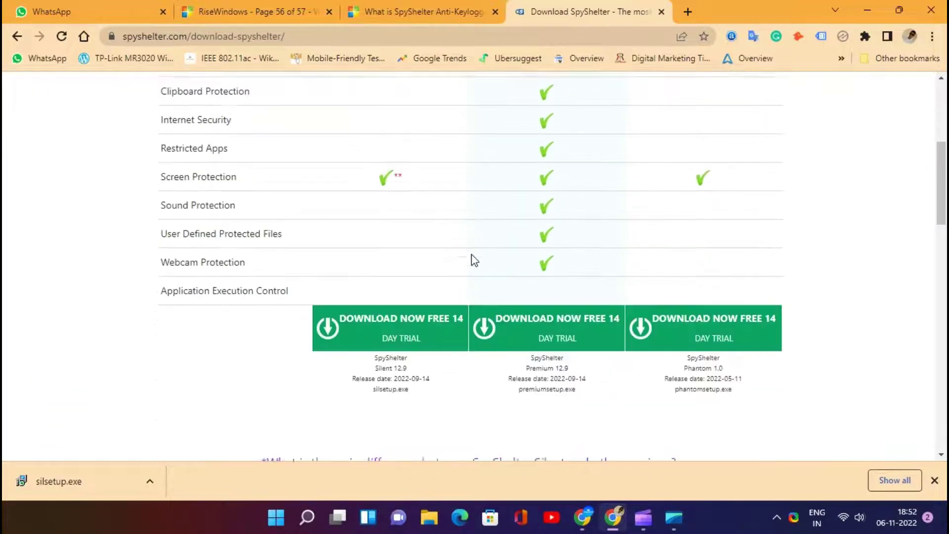
{"action": "scroll", "coordinate": [438, 236], "scroll_direction": "down", "scroll_amount": 3}
{"action": "scroll", "coordinate": [426, 256], "scroll_direction": "up", "scroll_amount": 3}
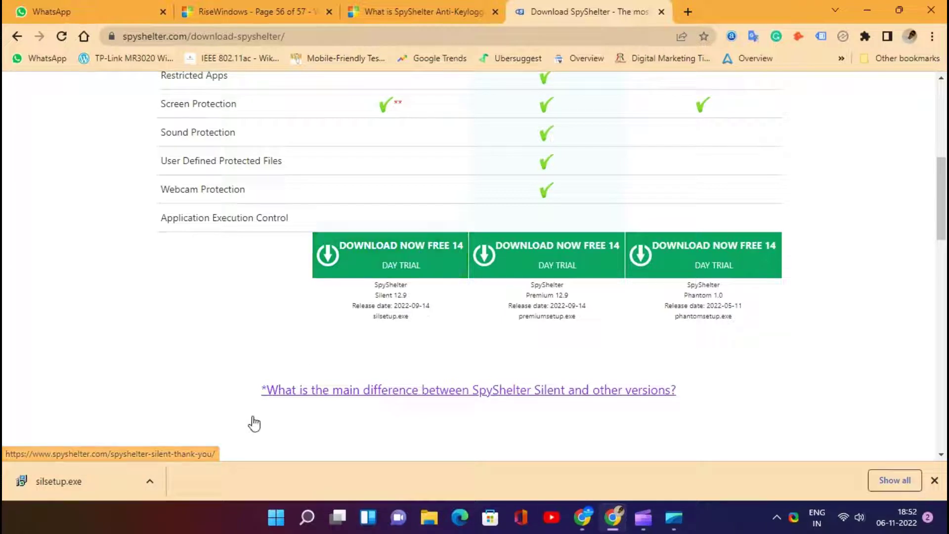
- Run the downloaded silsetup.exe installer and minimize Chrome
{"action": "left_click", "coordinate": [149, 479]}
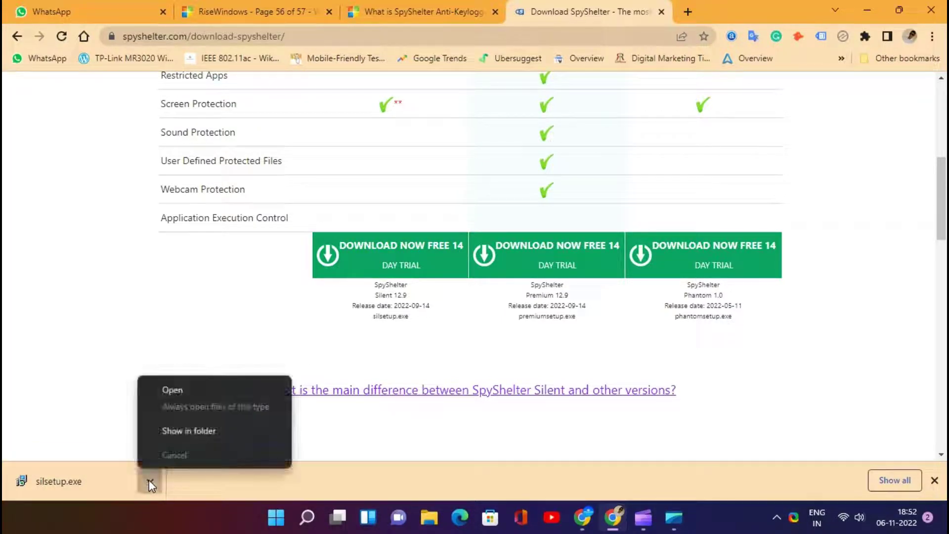
{"action": "left_click", "coordinate": [173, 390]}
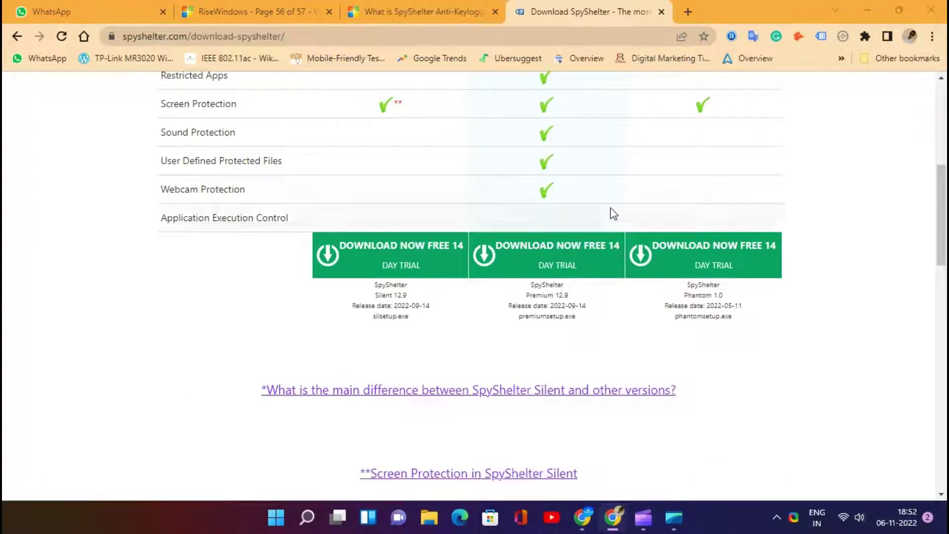
{"action": "left_click", "coordinate": [864, 6]}
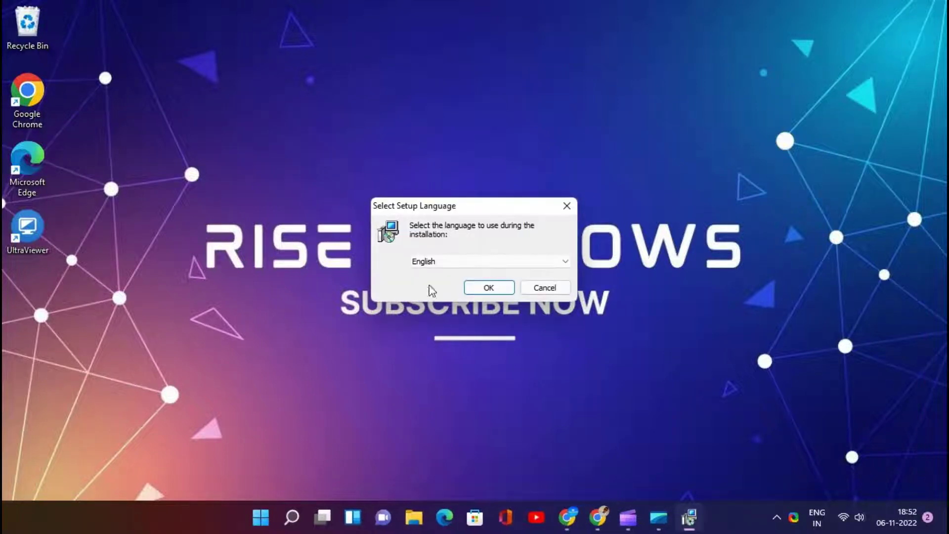
- Confirm English as the setup language and accept the license agreement
{"action": "left_click", "coordinate": [477, 288]}
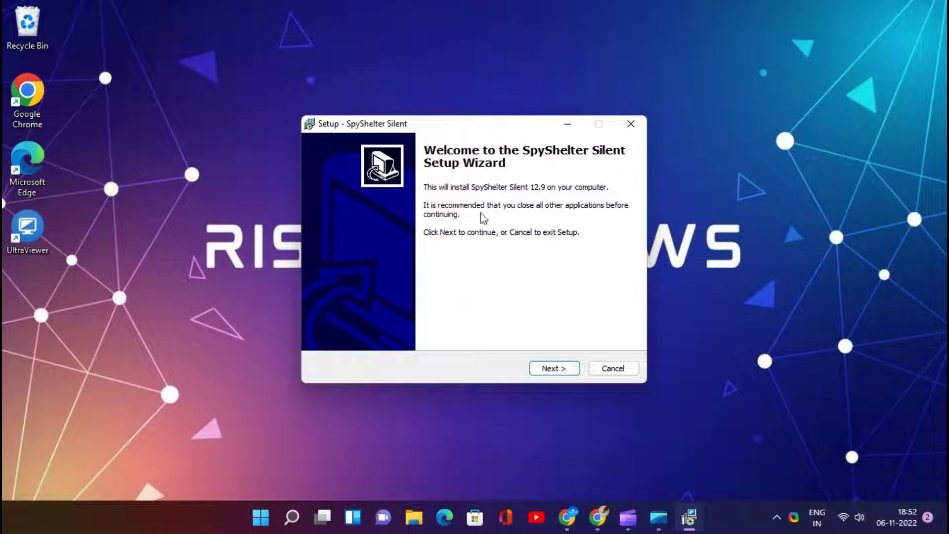
{"action": "left_click", "coordinate": [551, 369]}
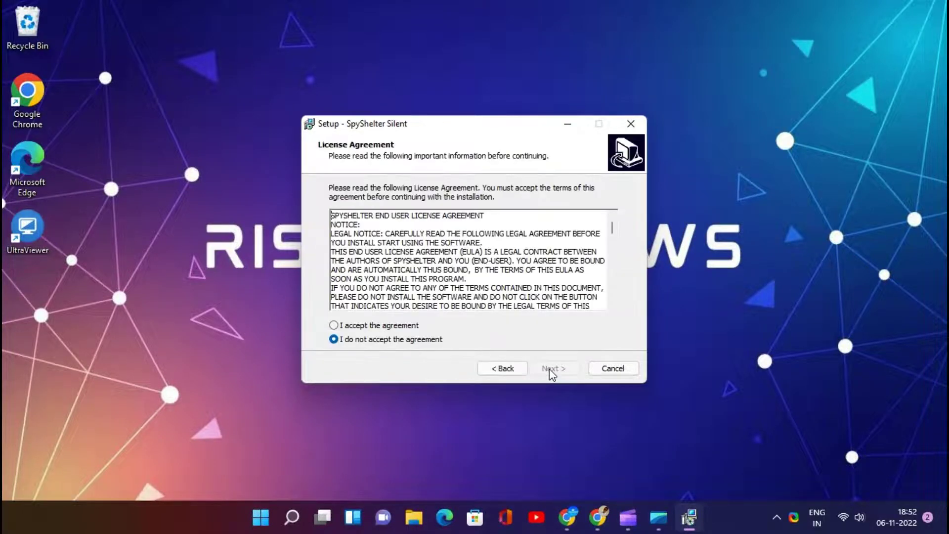
{"action": "left_click", "coordinate": [352, 326]}
{"action": "left_click", "coordinate": [546, 369]}
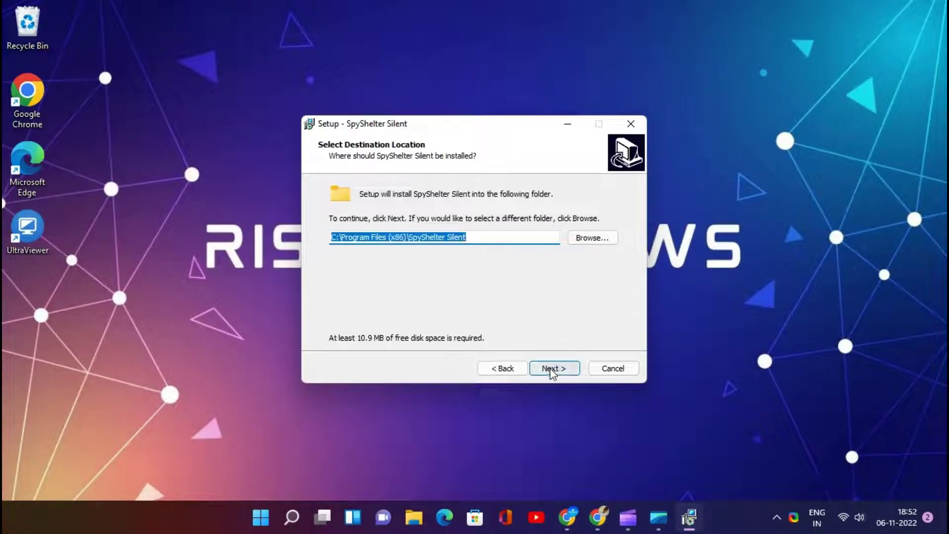
- Install into the default folder for all users with a SpyShelter Start Menu folder
{"action": "left_click", "coordinate": [552, 370]}
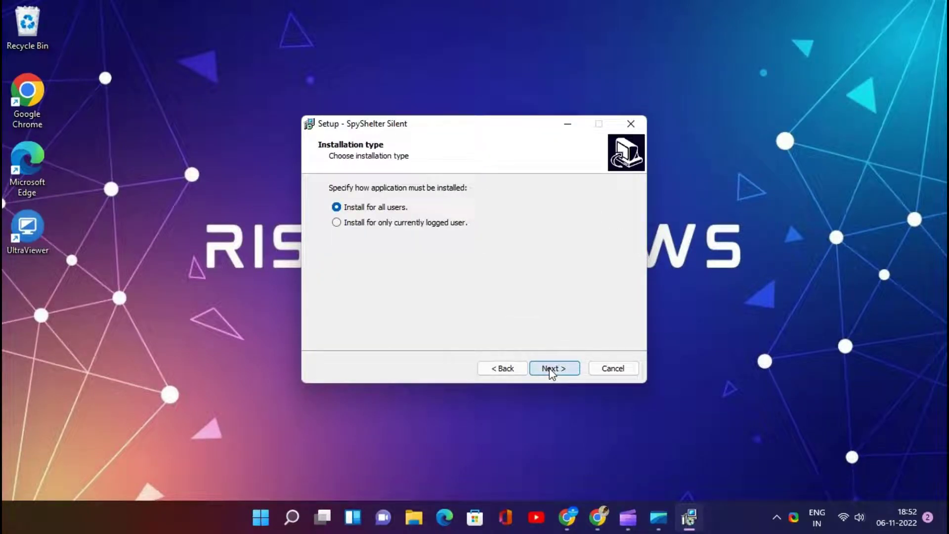
{"action": "left_click", "coordinate": [552, 370]}
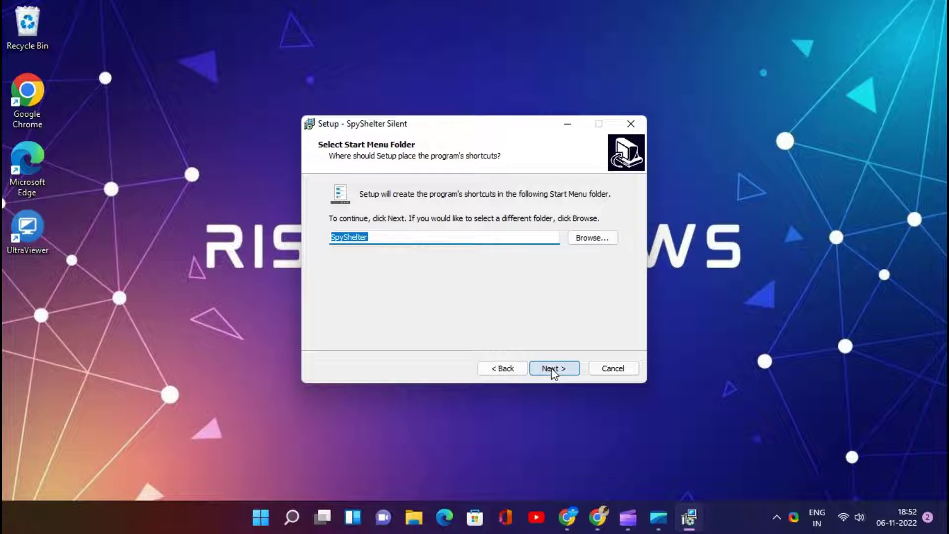
{"action": "left_click", "coordinate": [553, 370]}
{"action": "left_click", "coordinate": [552, 370]}
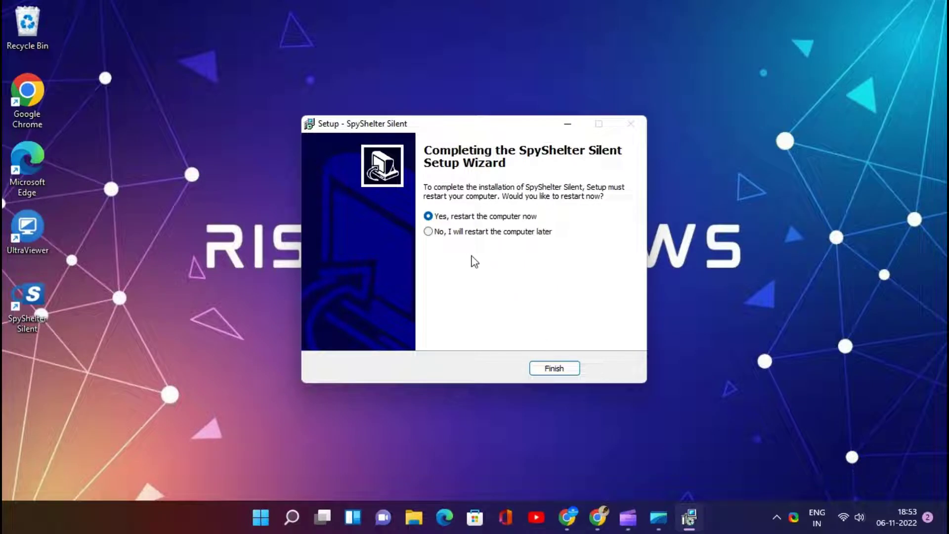
- Finish setup choosing to restart later, launch SpyShelter Silent, and dismiss the 'Cannot connect to driver' warning
{"action": "left_click", "coordinate": [428, 231]}
{"action": "left_click", "coordinate": [554, 369]}
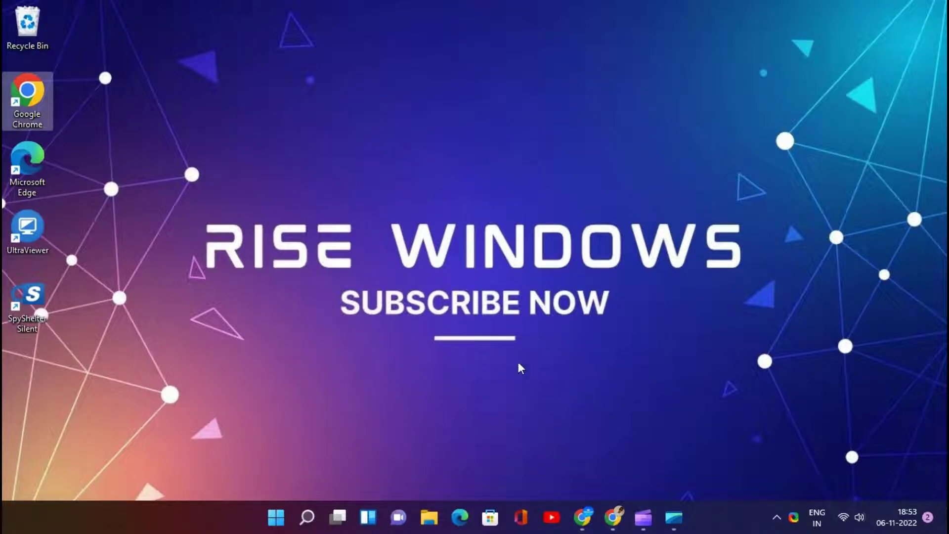
{"action": "double_click", "coordinate": [29, 294]}
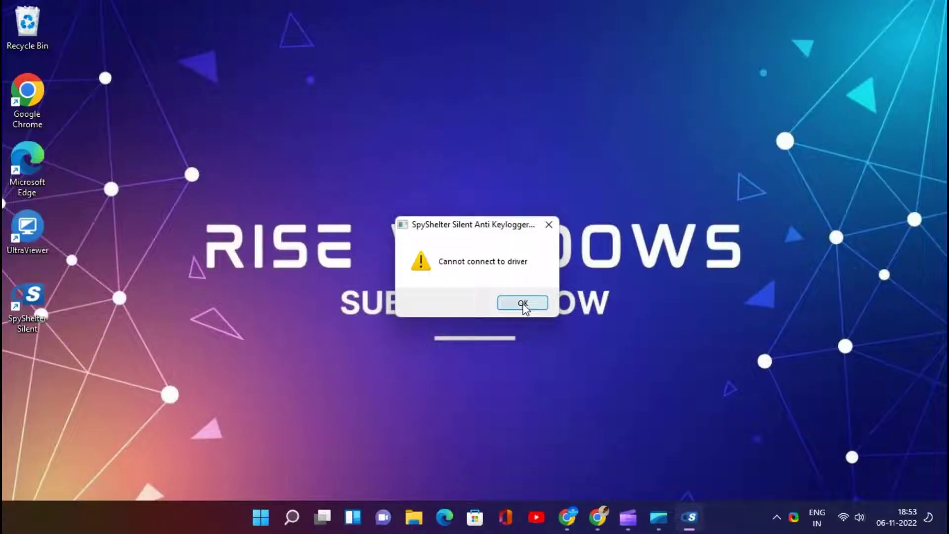
{"action": "left_click", "coordinate": [523, 304]}
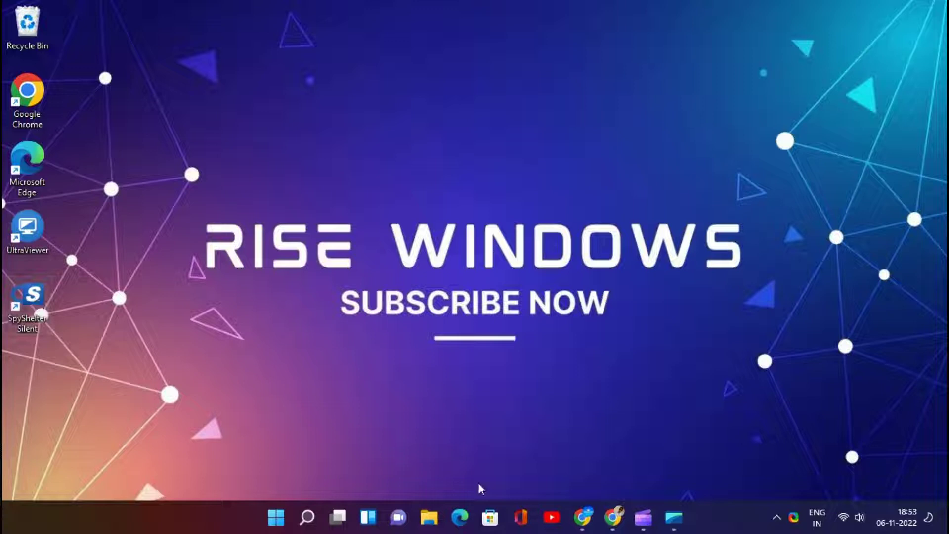
{"action": "mouse_move", "coordinate": [677, 520]}
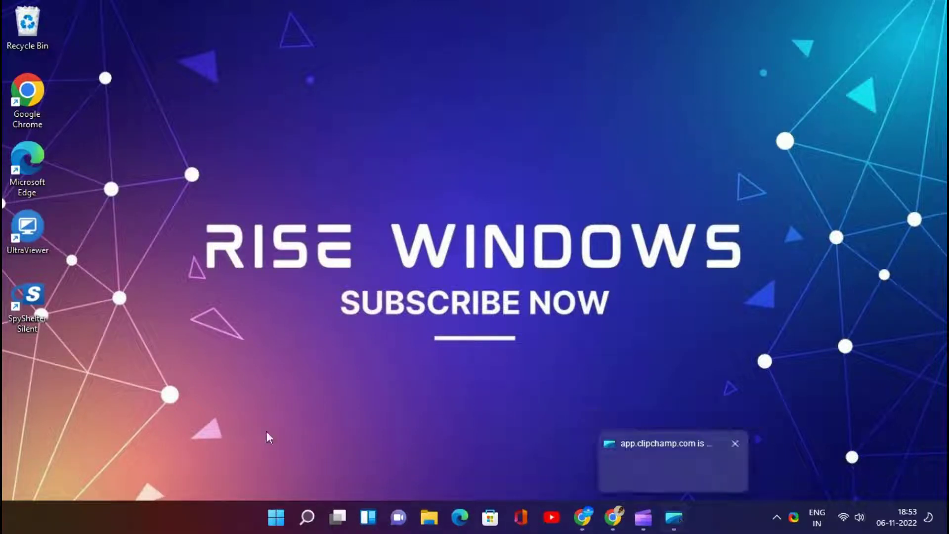
- Open SpyShelter Silent from its desktop icon and set it to encrypt keystrokes of all processes
{"action": "double_click", "coordinate": [28, 294]}
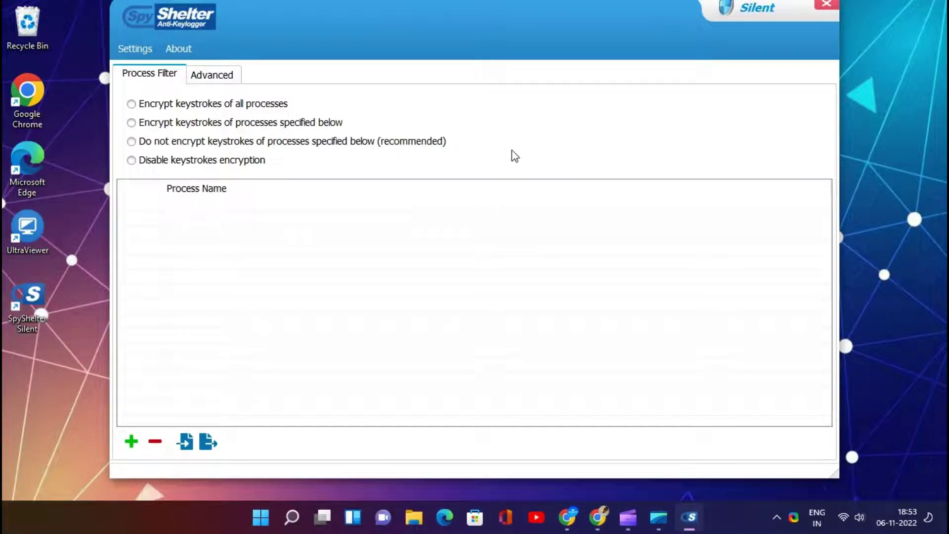
{"action": "left_click", "coordinate": [131, 104]}
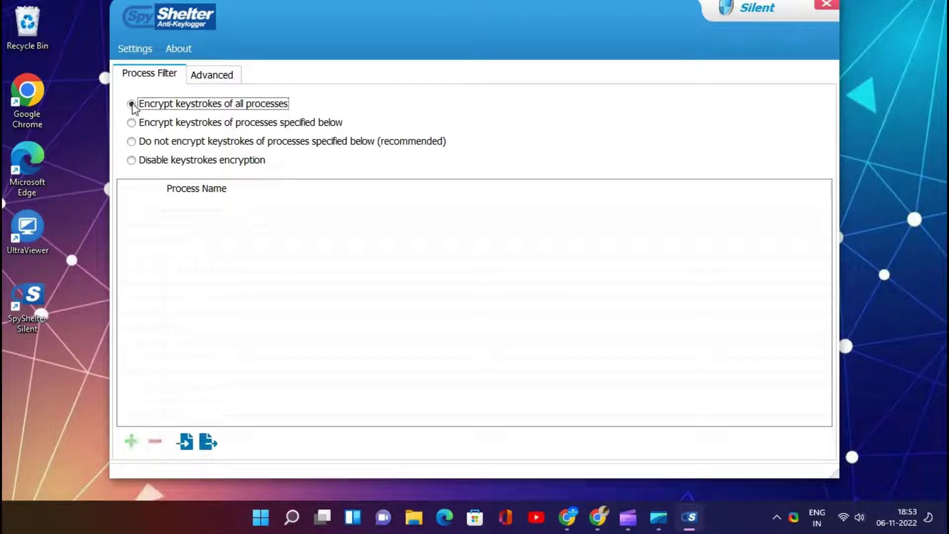
- Set hooks guard to Better protection mode on the Advanced tab, then show the General settings
{"action": "left_click", "coordinate": [216, 79]}
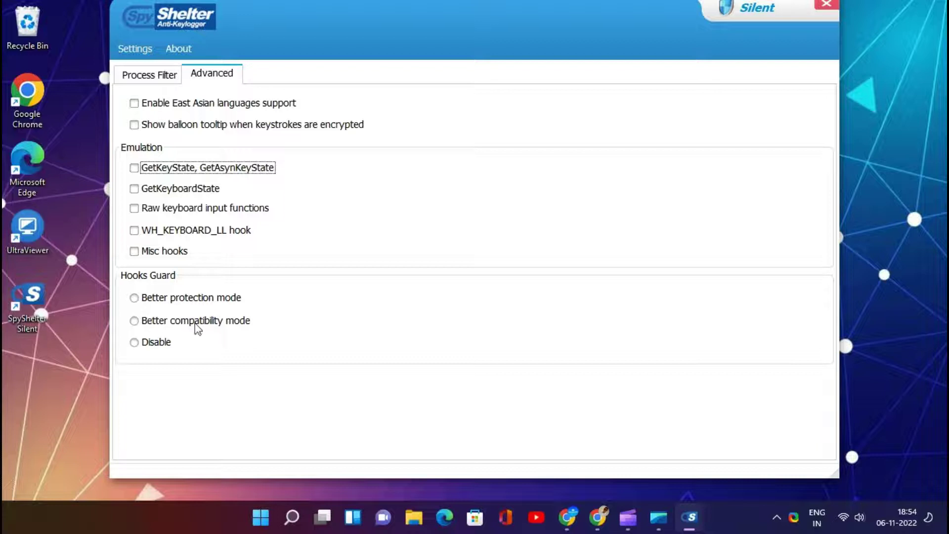
{"action": "left_click", "coordinate": [135, 299]}
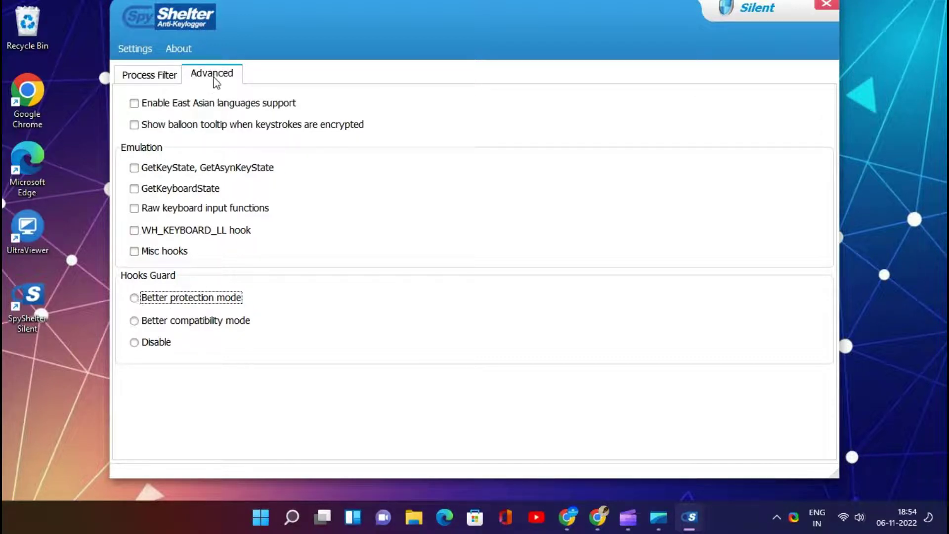
{"action": "left_click", "coordinate": [132, 49]}
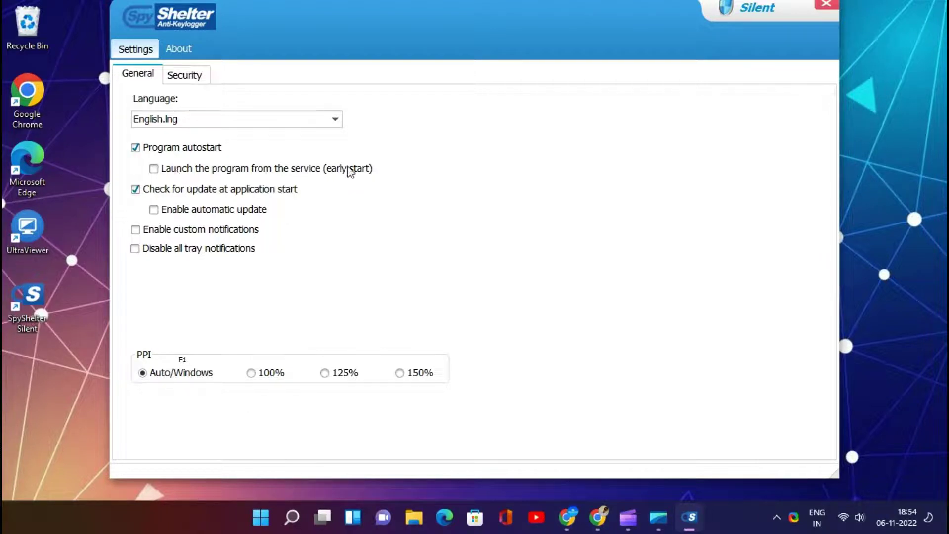
{"action": "left_click", "coordinate": [154, 169]}
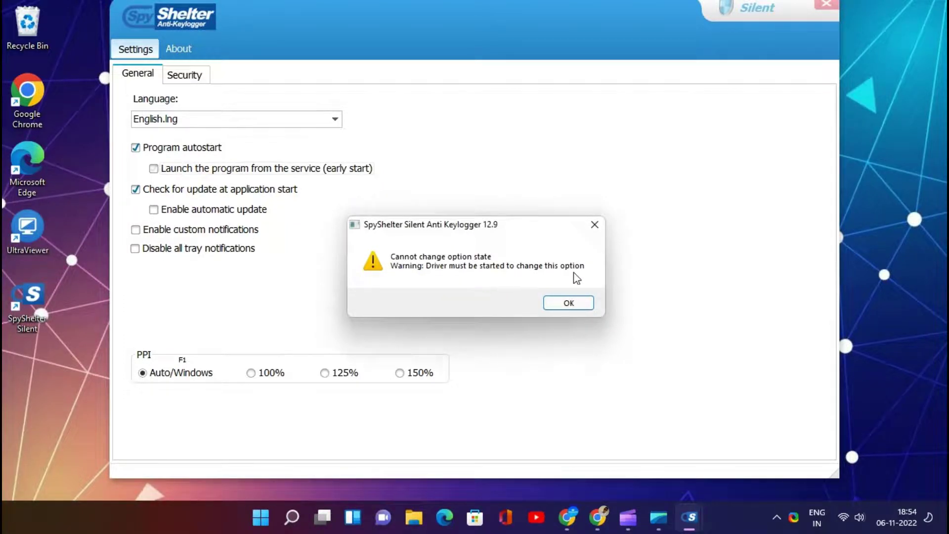
{"action": "left_click", "coordinate": [564, 308]}
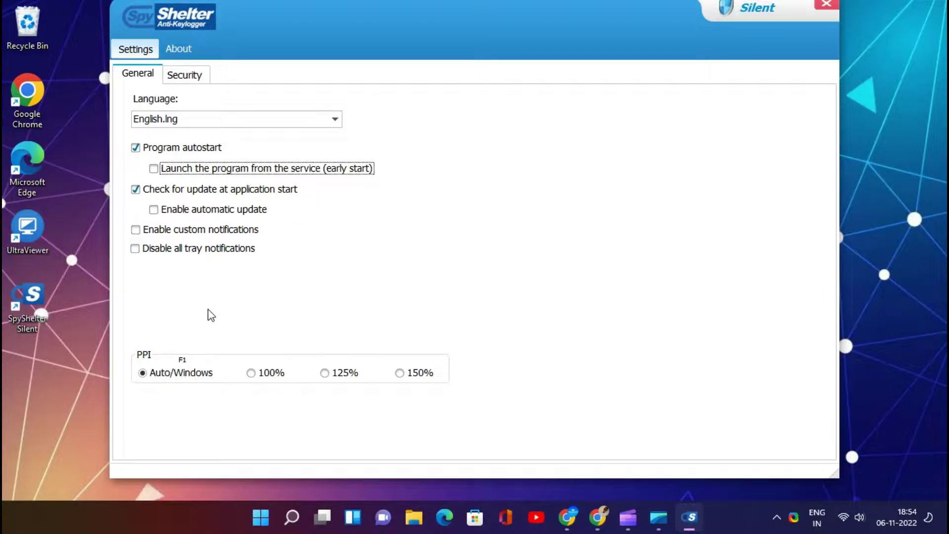
- Show the Security settings page with the Task Manager termination and password protection options
{"action": "left_click", "coordinate": [181, 74]}
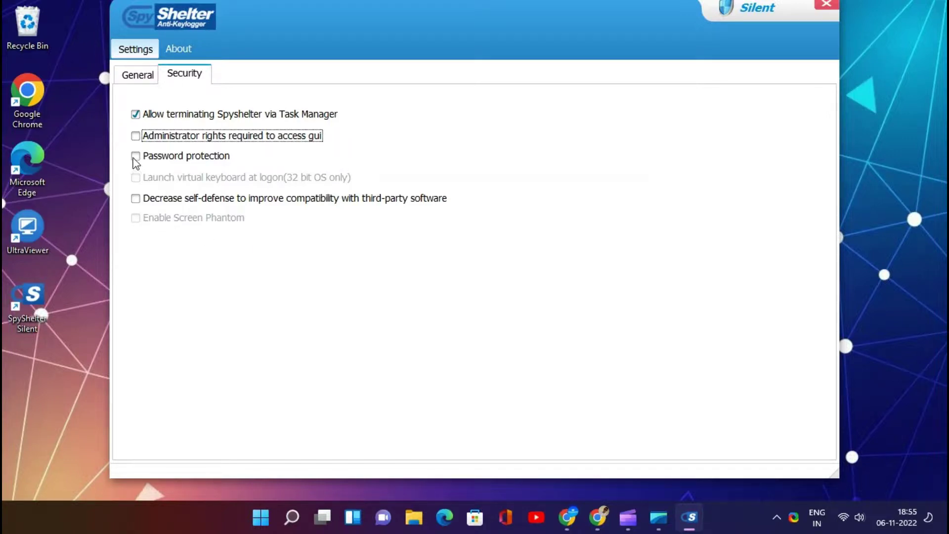
- Show the About page with its protection tips, update check and Activate option
{"action": "left_click", "coordinate": [177, 50]}
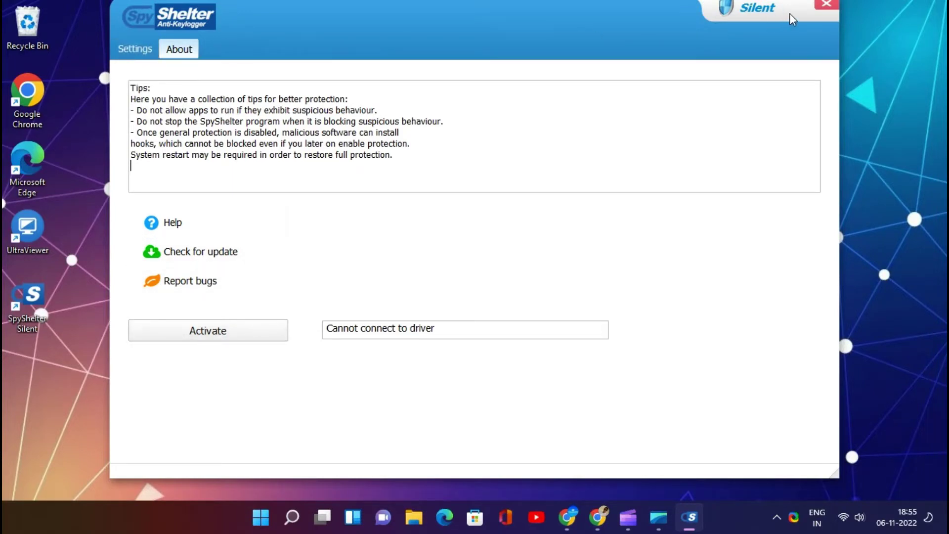
- Close the SpyShelter Silent Anti-Keylogger window
{"action": "left_click", "coordinate": [822, 6]}
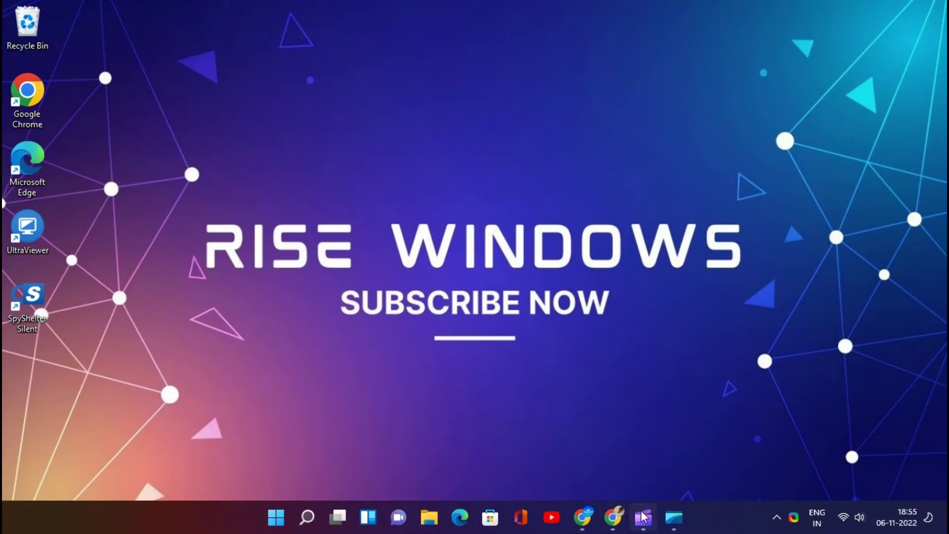
{"action": "mouse_move", "coordinate": [644, 524]}
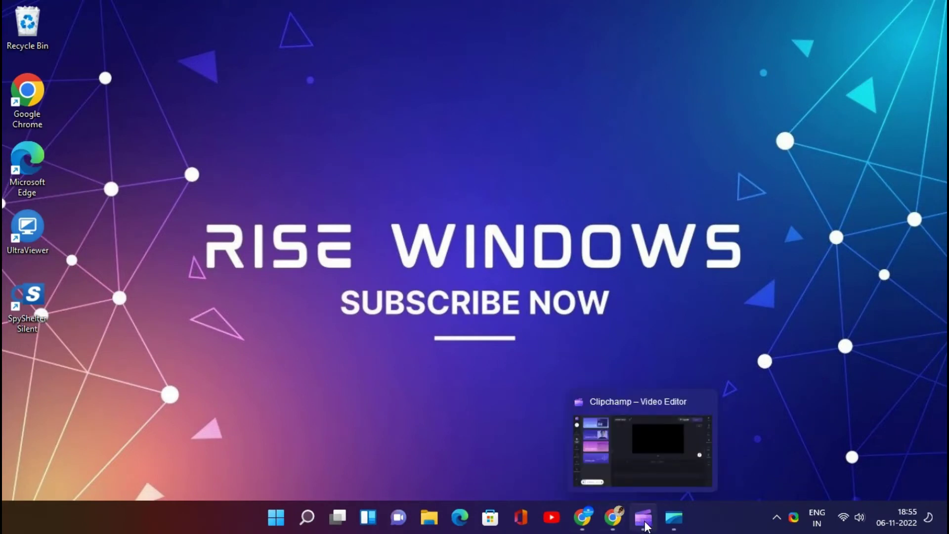